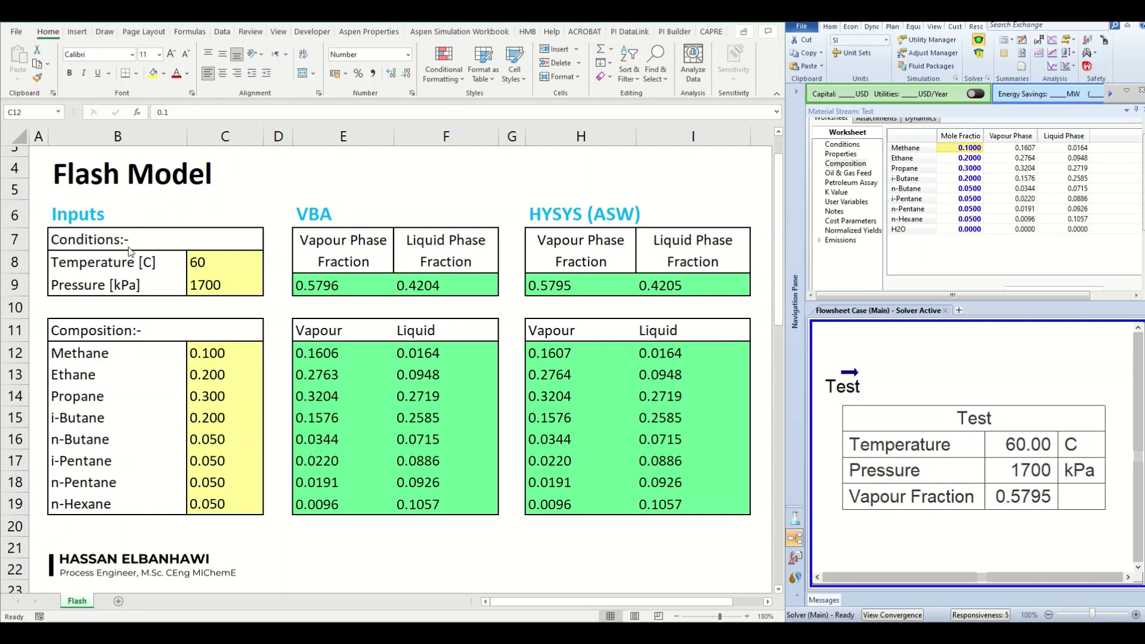
# - Review the inputs and the VBA vapour fraction formula in E9
pyautogui.moveTo(89, 216); pyautogui.dragTo(234, 506)
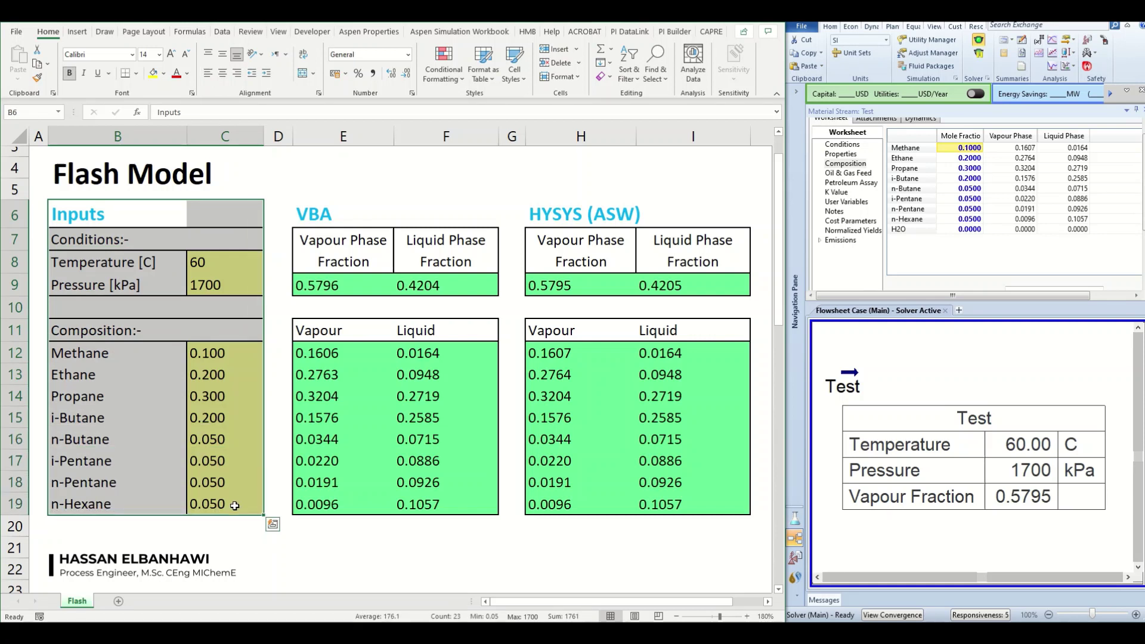
pyautogui.click(314, 288)
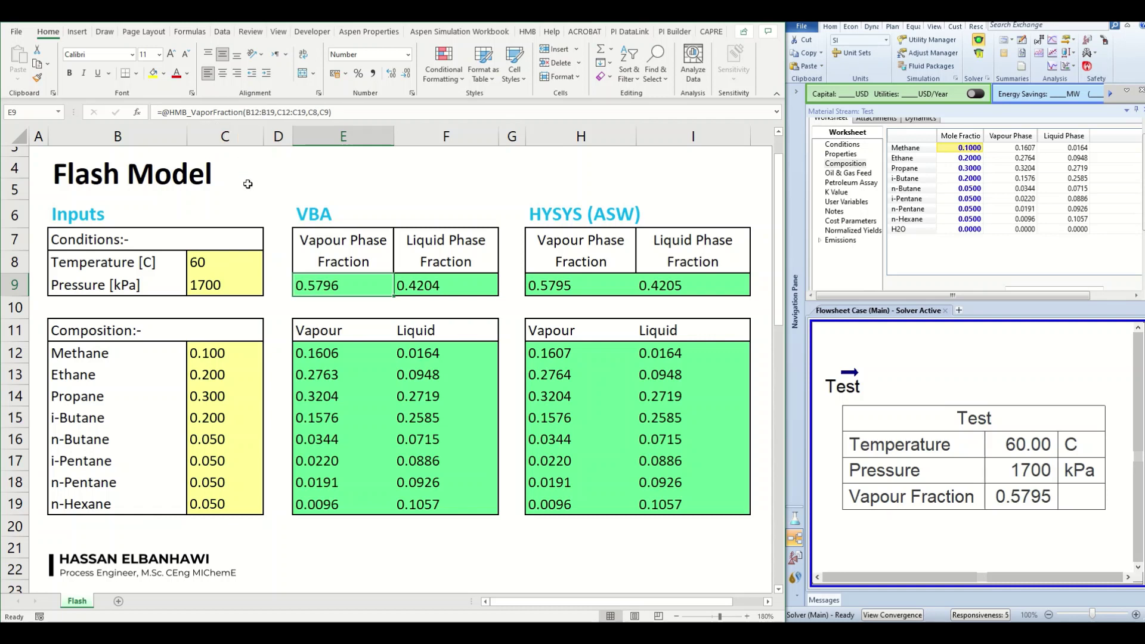
pyautogui.press('F2')
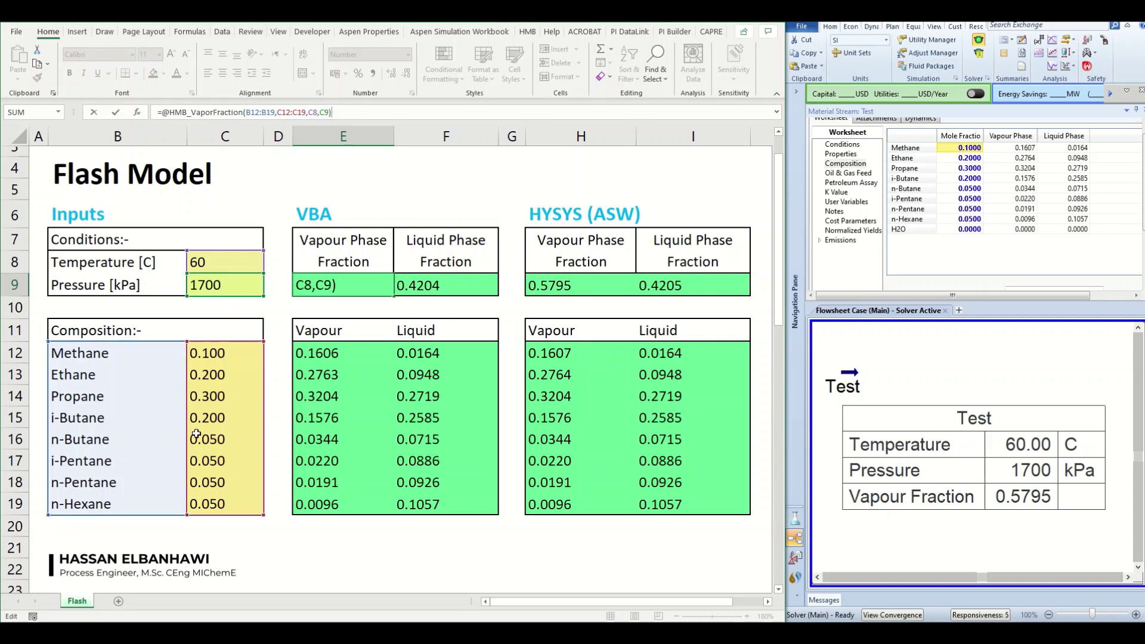
pyautogui.press('Return')
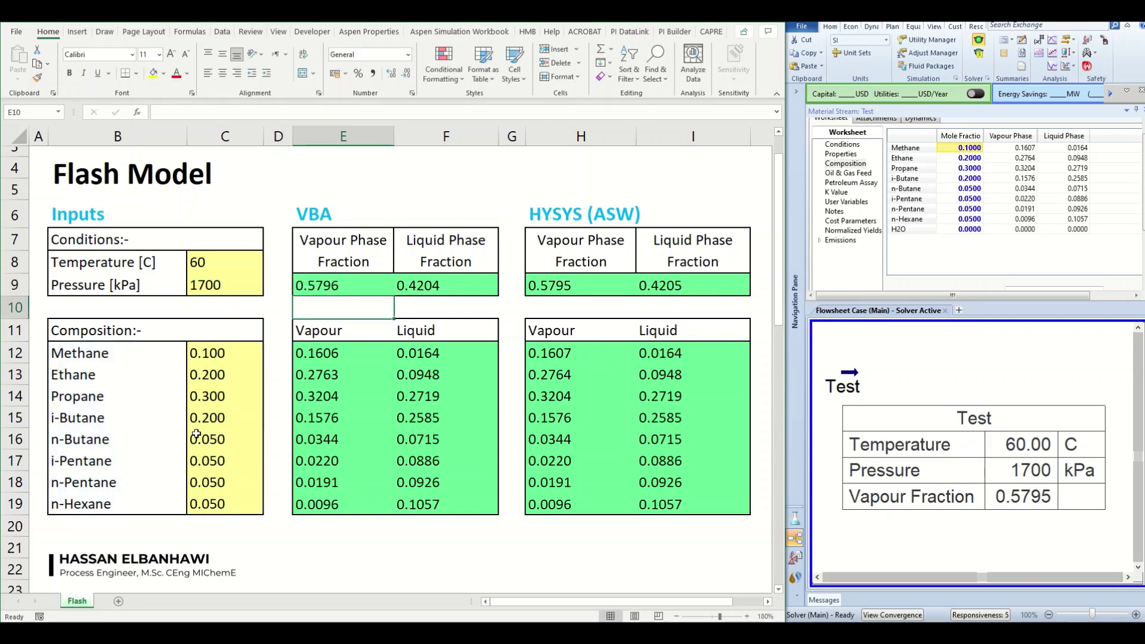
pyautogui.click(322, 280)
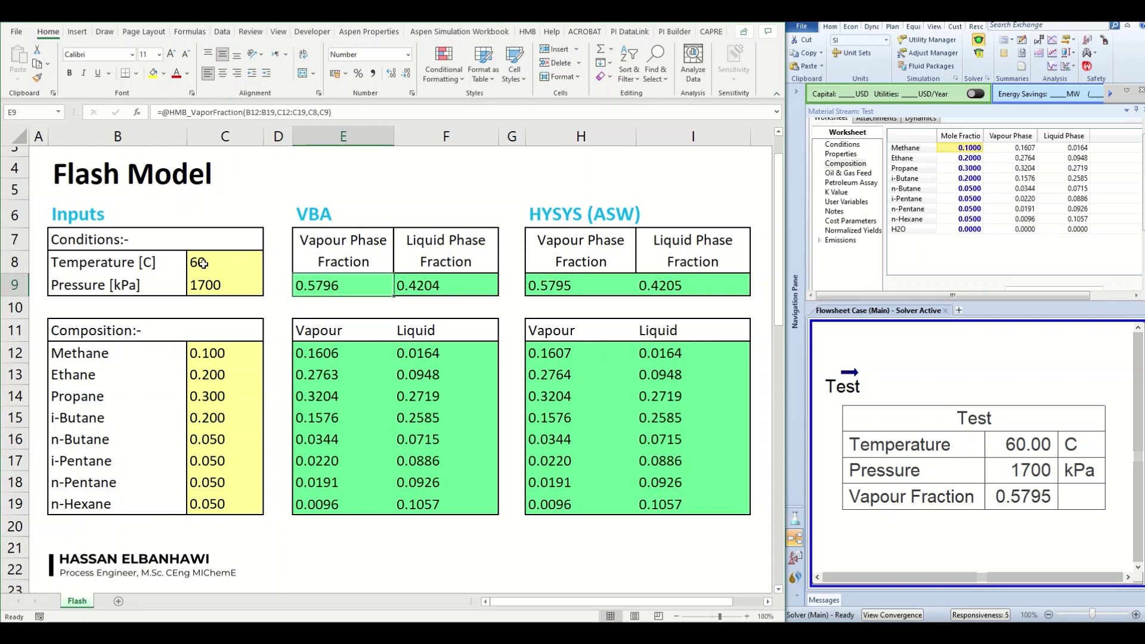
# - Inspect the methane vapour flash formula in E12 and the HYSYS results table
pyautogui.moveTo(203, 263); pyautogui.dragTo(205, 284)
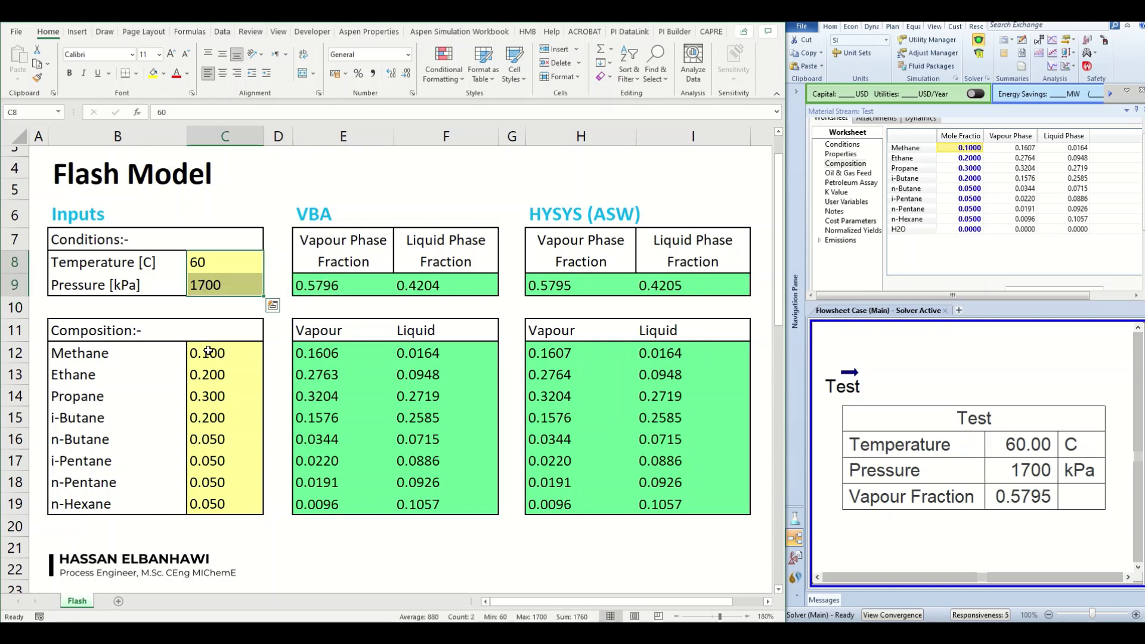
pyautogui.moveTo(188, 353); pyautogui.dragTo(238, 505)
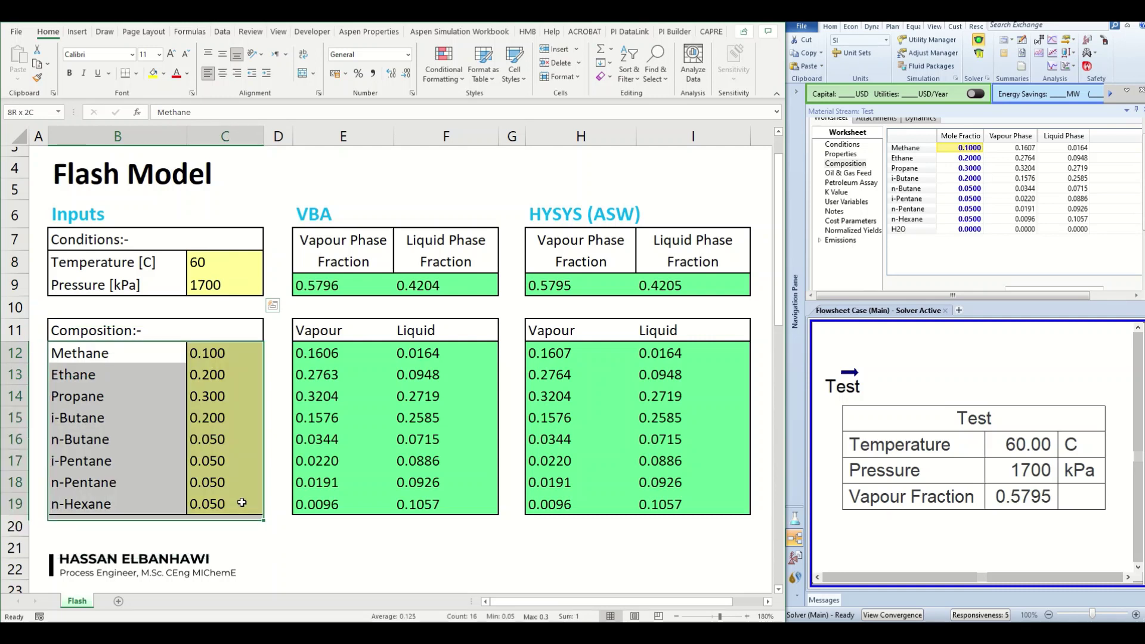
pyautogui.click(320, 353)
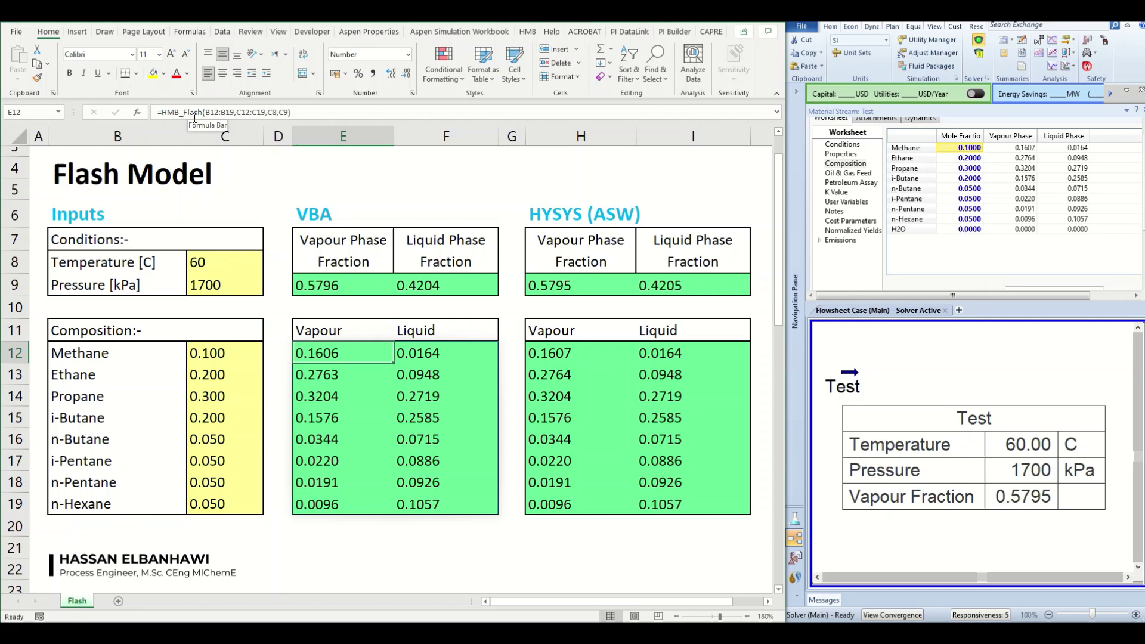
pyautogui.click(316, 112)
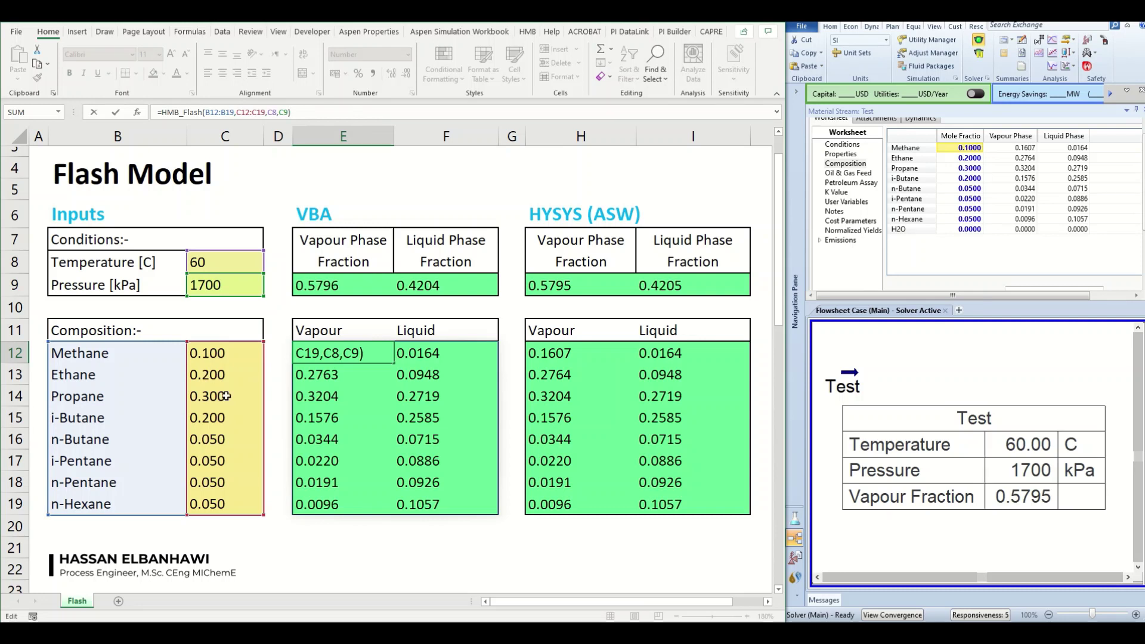
pyautogui.press('Return')
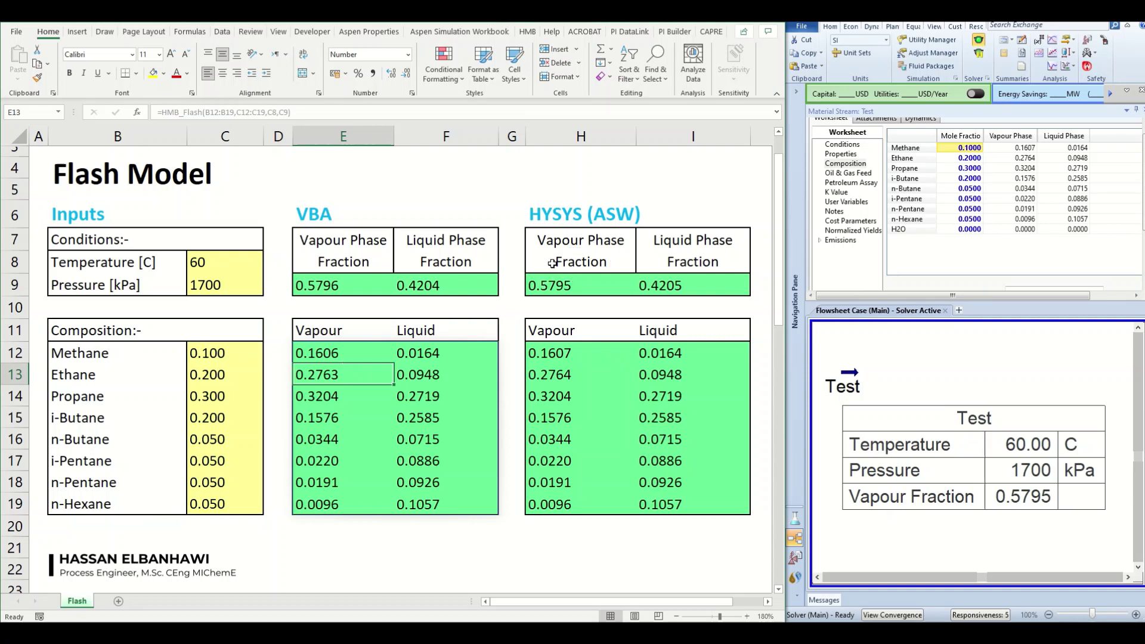
pyautogui.moveTo(544, 214); pyautogui.dragTo(718, 499)
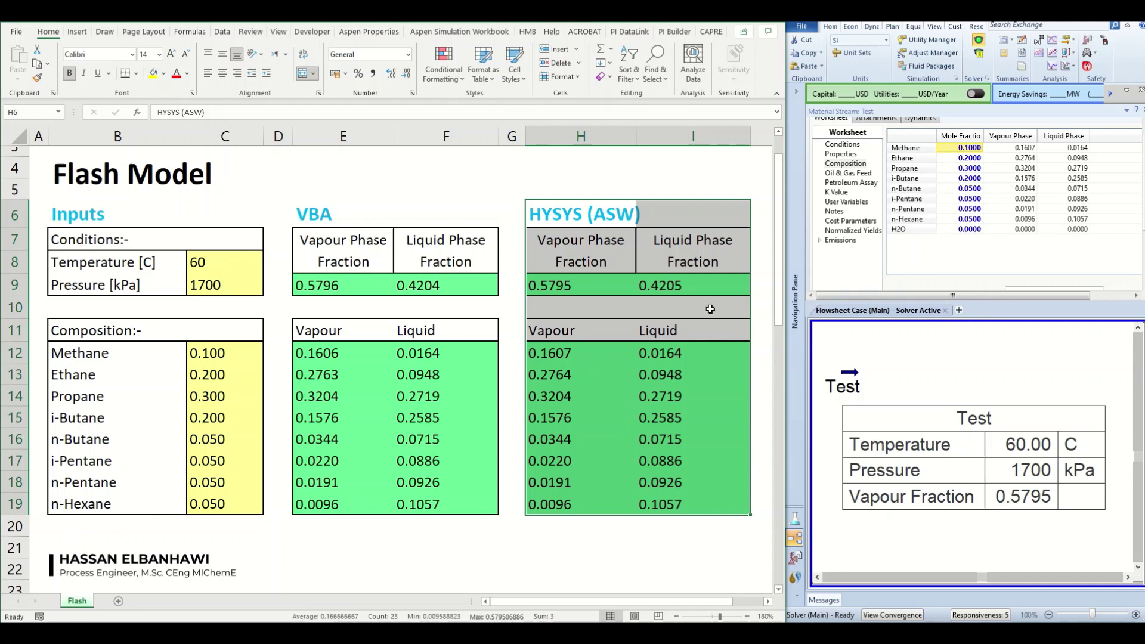
# - Set temperature C8 to 65 °C and compare VBA E9 with HYSYS H9 vapour fraction
pyautogui.click(222, 267)
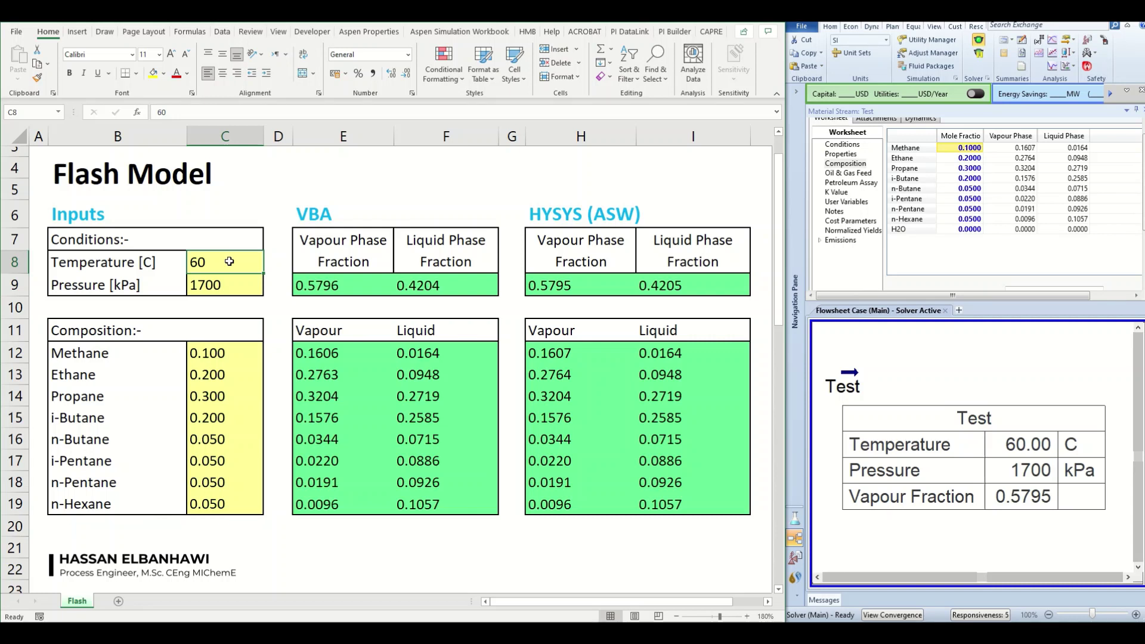
pyautogui.write('65')
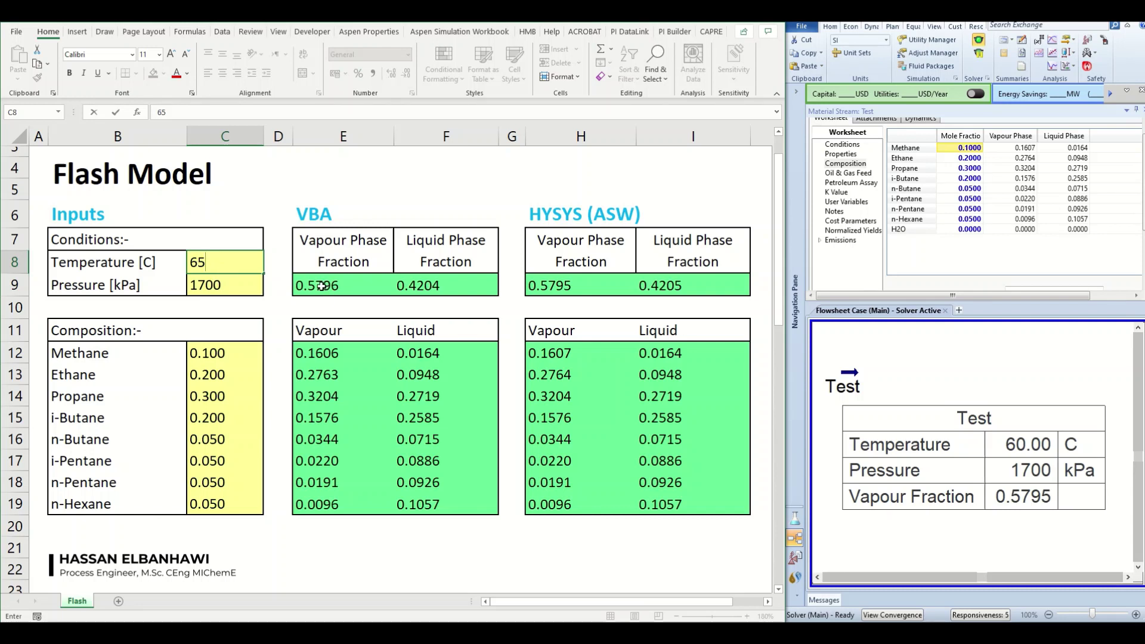
pyautogui.press('Return')
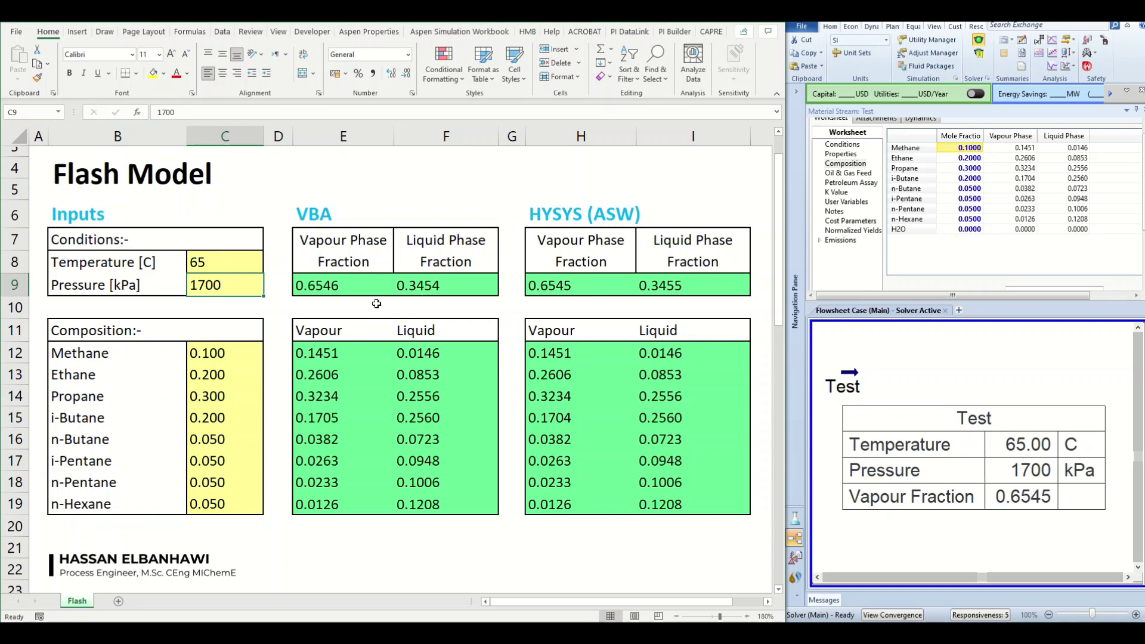
pyautogui.click(333, 286)
pyautogui.click(554, 281)
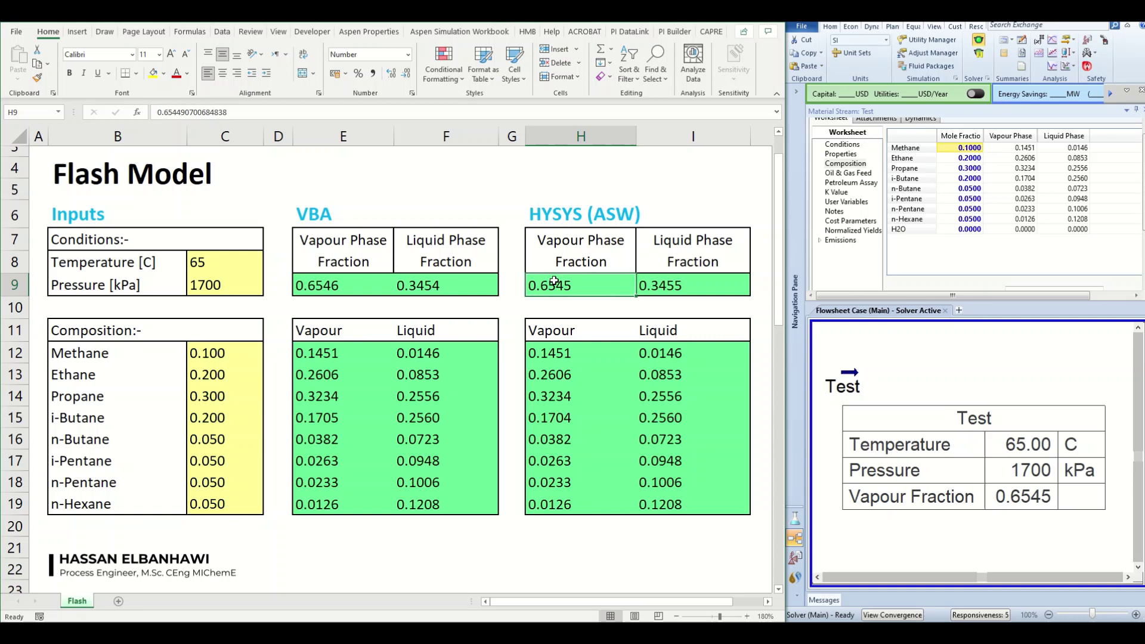
pyautogui.click(316, 278)
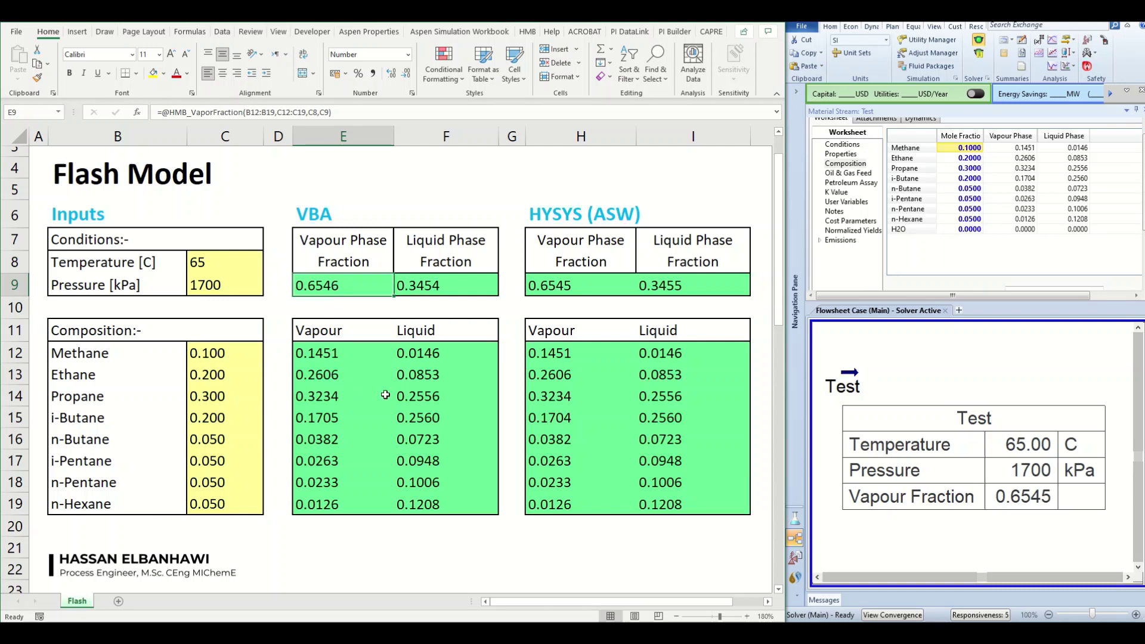
# - Change temperature C8 to 70, then 50, and finally 40 °C
pyautogui.click(227, 264)
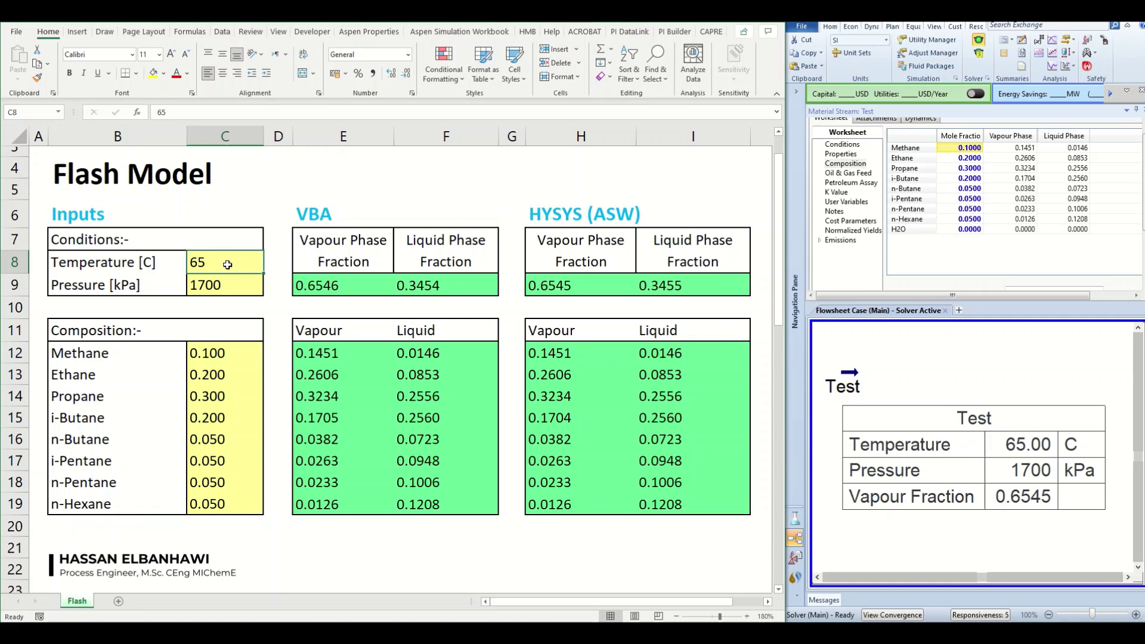
pyautogui.write('70')
pyautogui.press('Return')
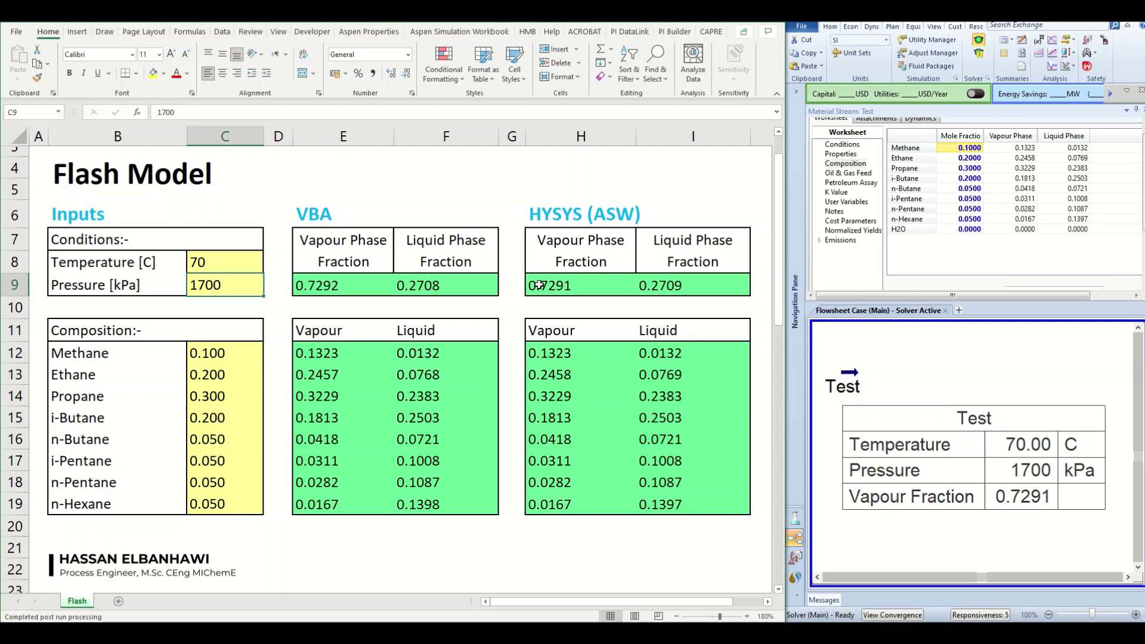
pyautogui.click(224, 255)
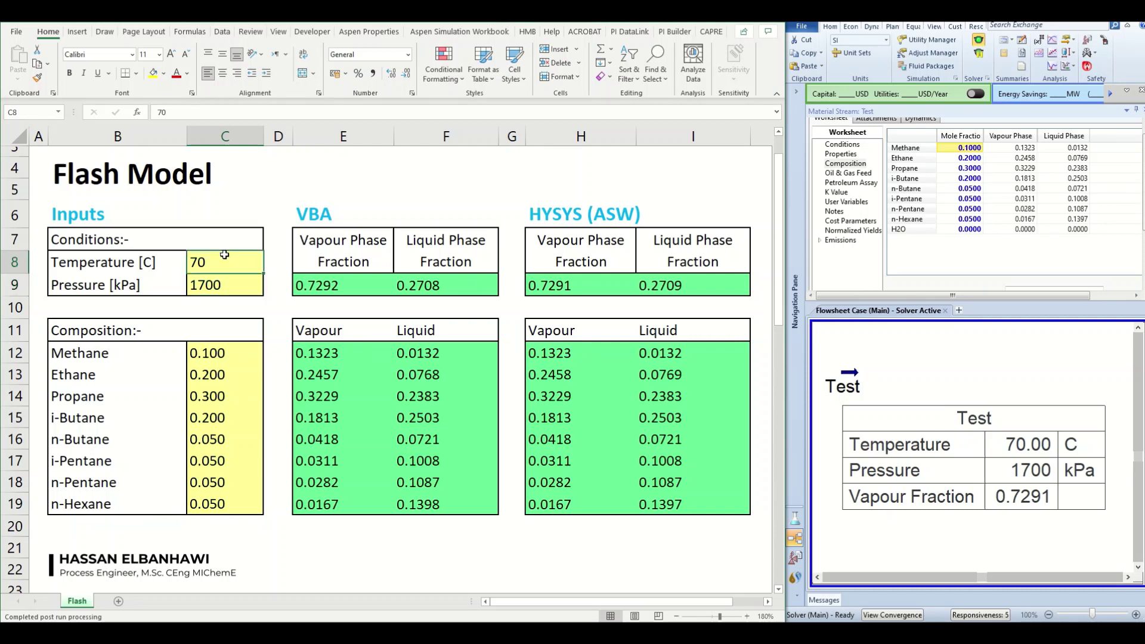
pyautogui.write('50')
pyautogui.press('Return')
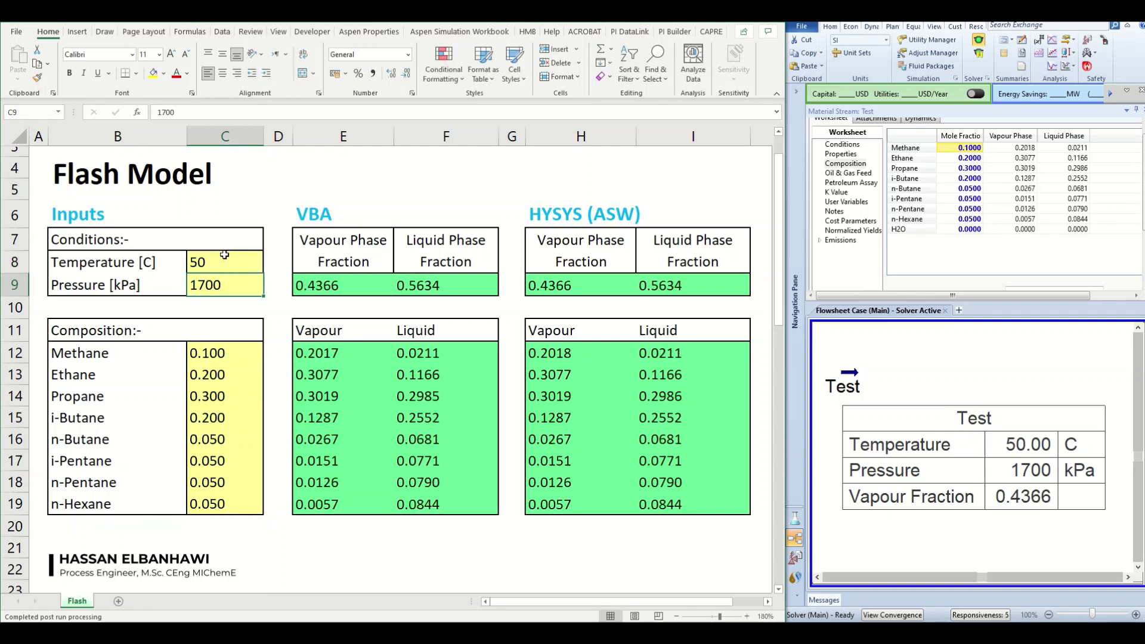
pyautogui.click(235, 255)
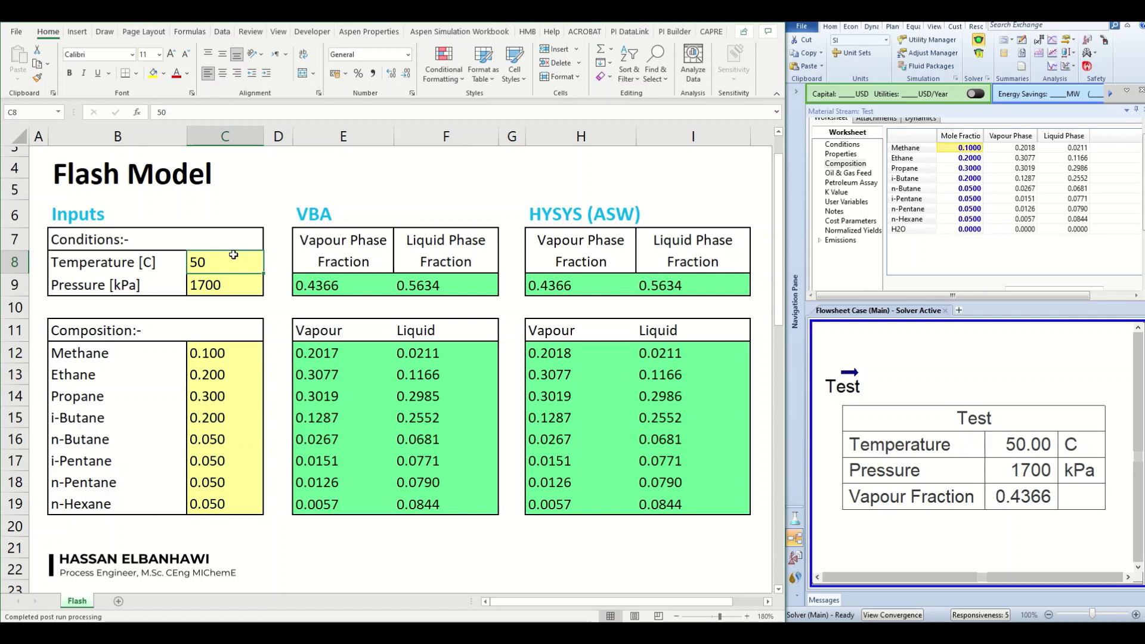
pyautogui.write('40')
pyautogui.press('Return')
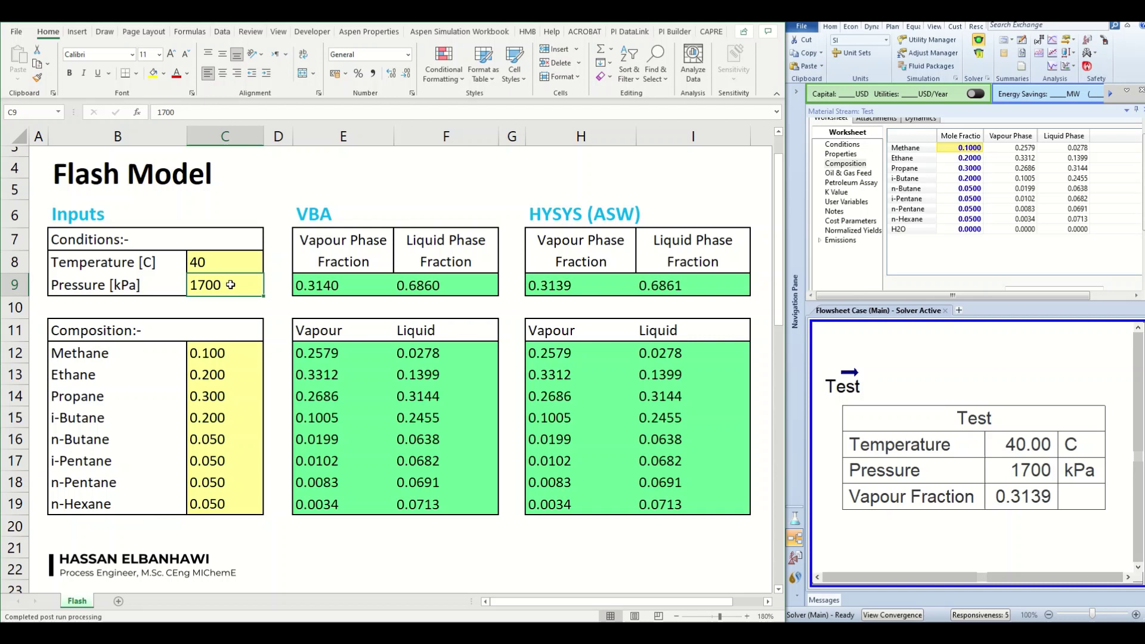
# - Set pressure C9 to 1500 kPa, compare E12:E14 with H12:H14, then change to 1400 kPa
pyautogui.write('1500')
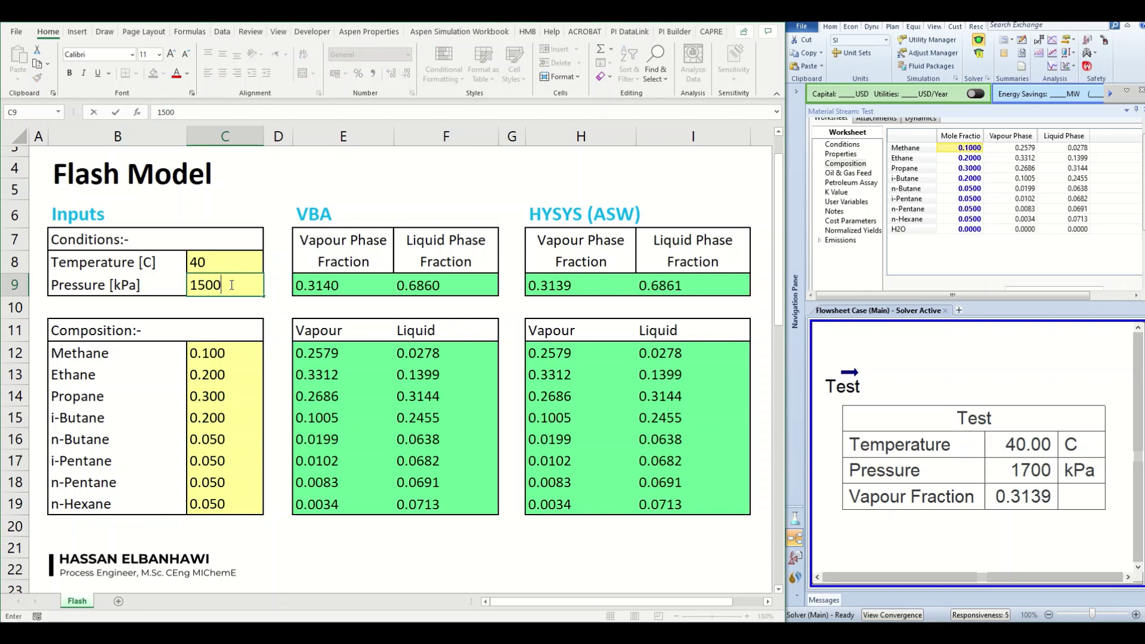
pyautogui.press('Return')
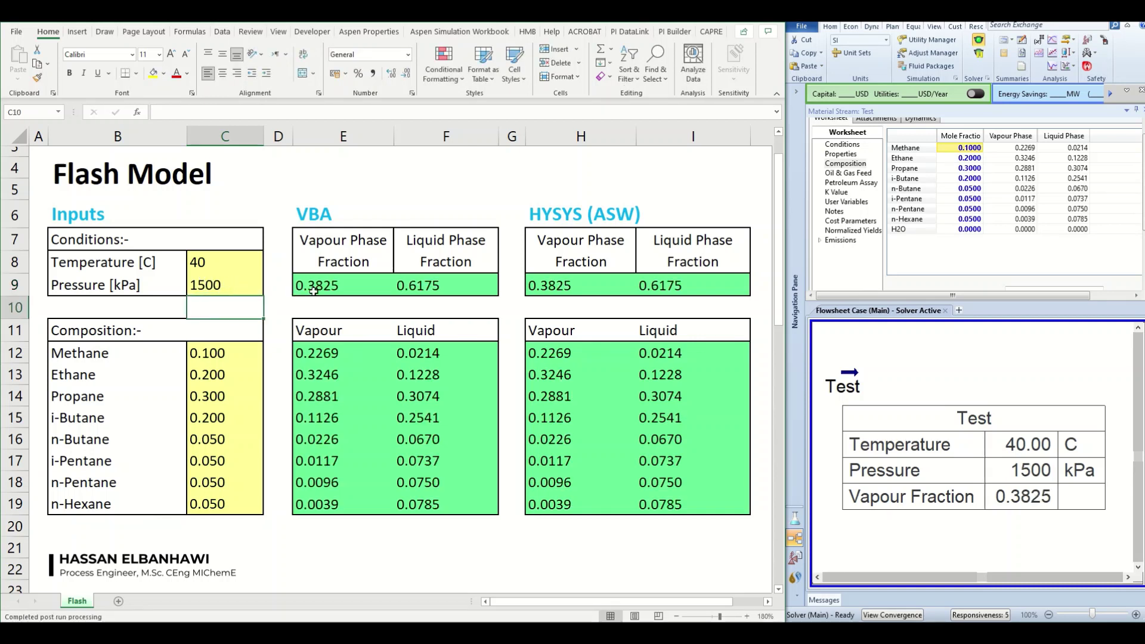
pyautogui.moveTo(321, 352); pyautogui.dragTo(327, 395)
pyautogui.moveTo(549, 353); pyautogui.dragTo(549, 393)
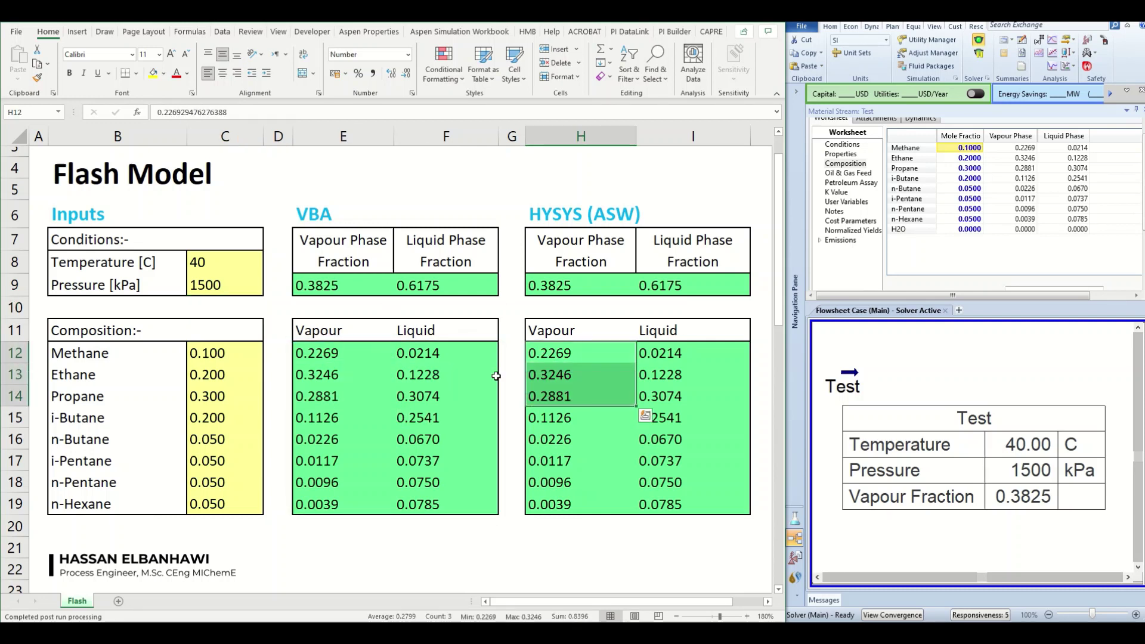
pyautogui.click(233, 285)
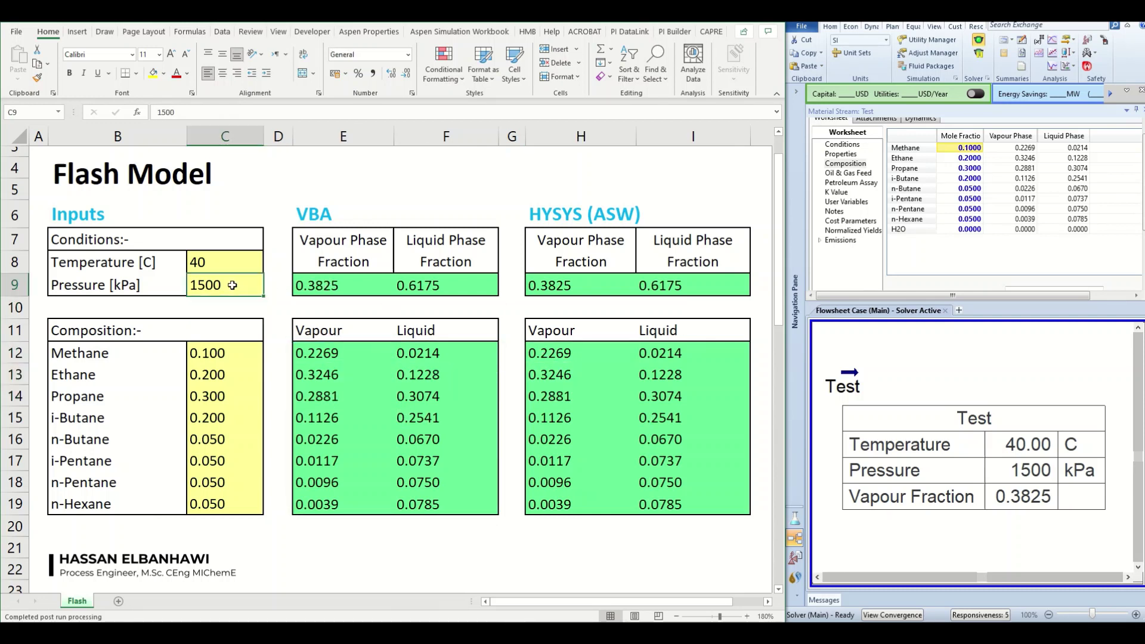
pyautogui.write('1400')
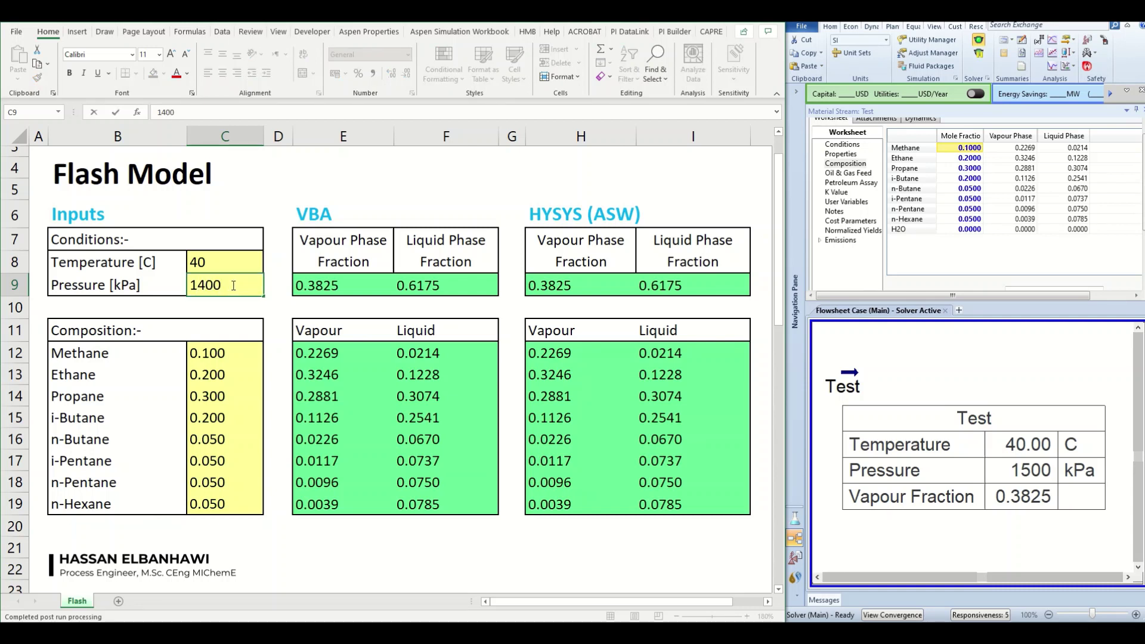
pyautogui.press('Return')
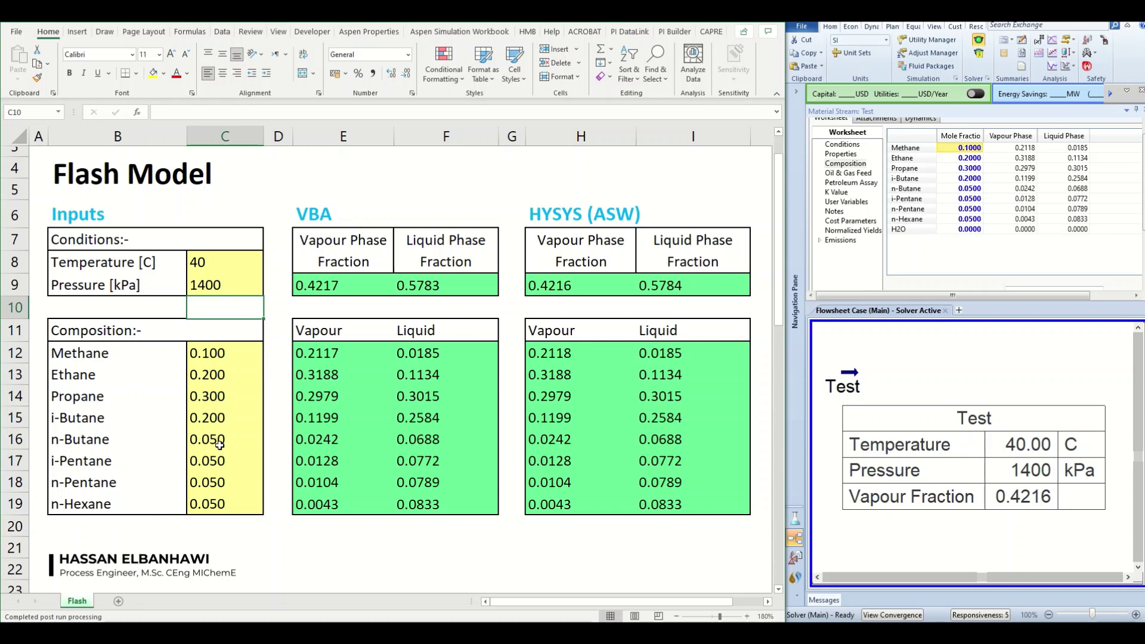
# - Set n-Butane in C16 to 0.1 and confirm C12:C19 sums to 1.000
pyautogui.click(215, 434)
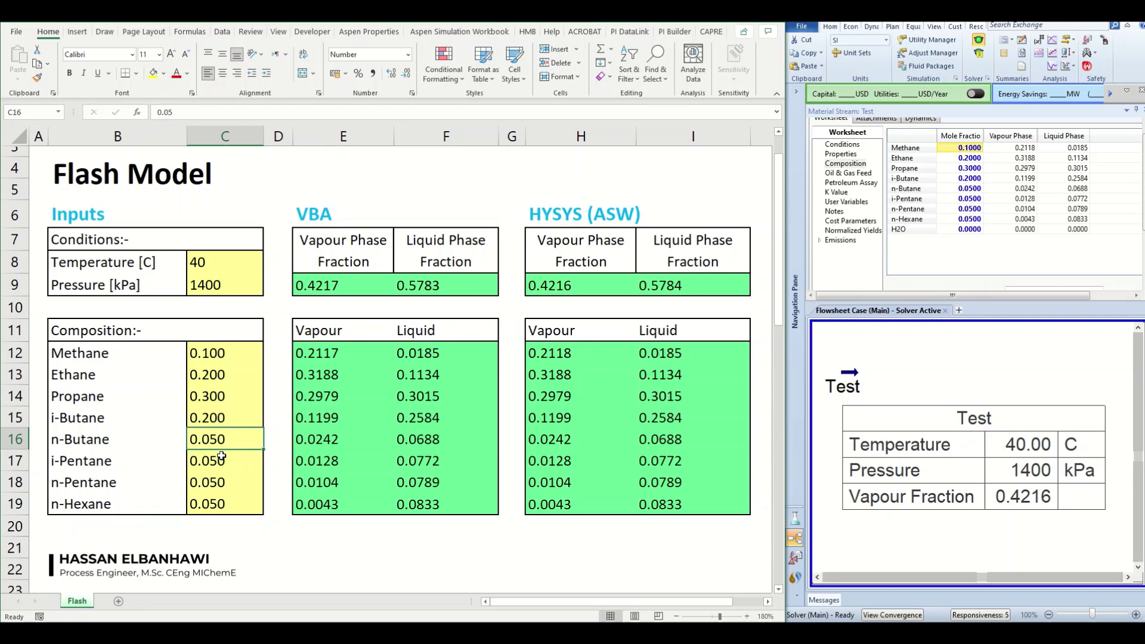
pyautogui.write('.')
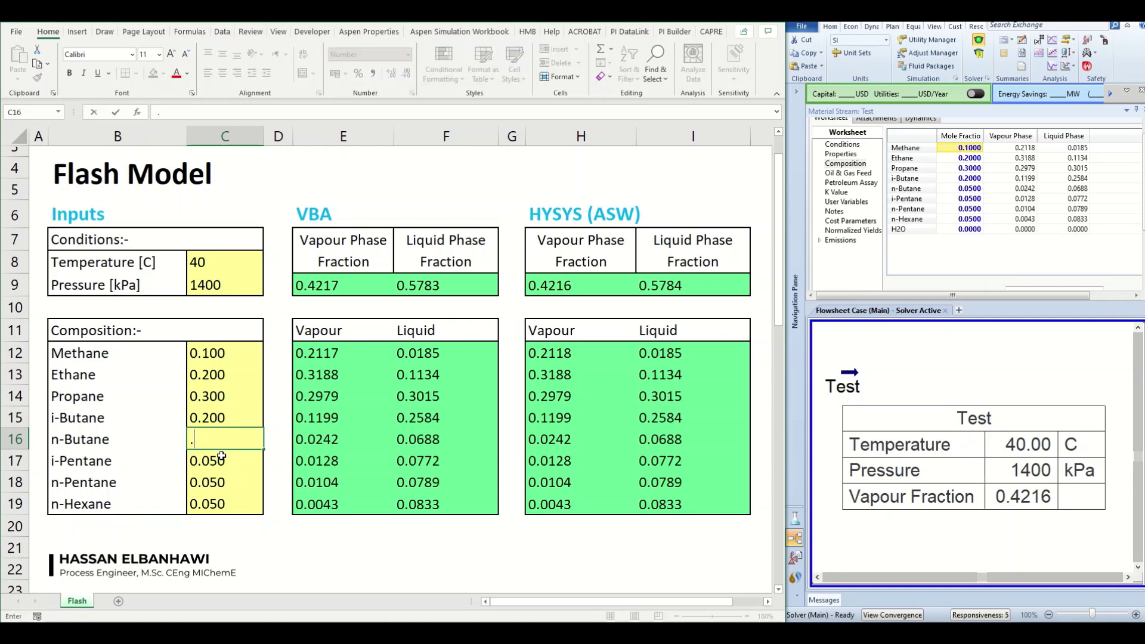
pyautogui.write('1')
pyautogui.press('Return')
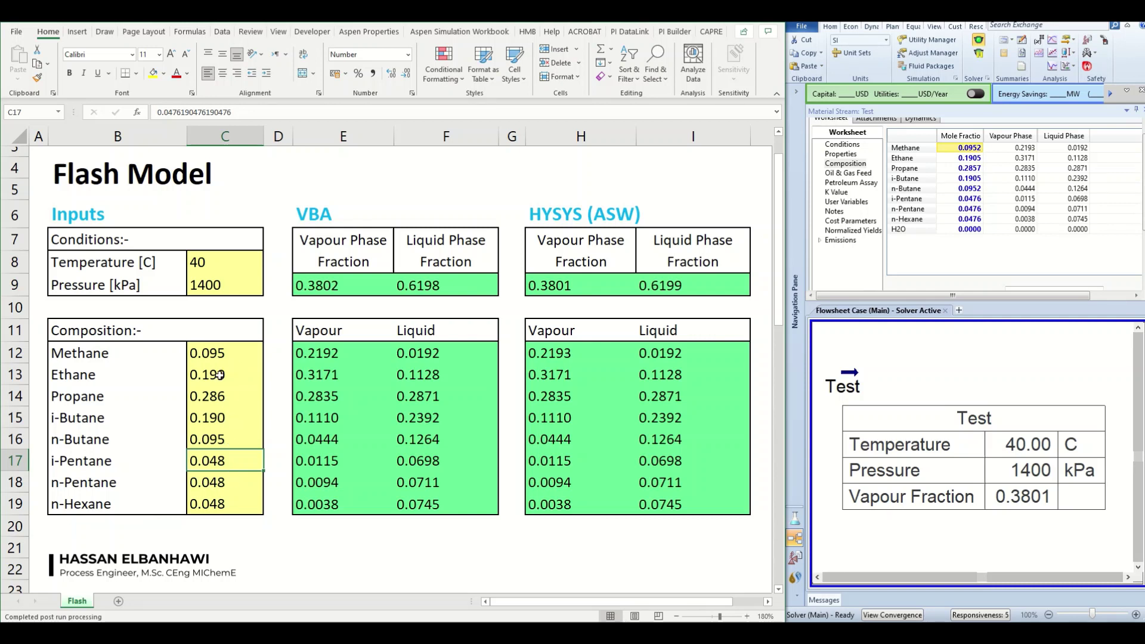
pyautogui.moveTo(224, 351); pyautogui.dragTo(225, 505)
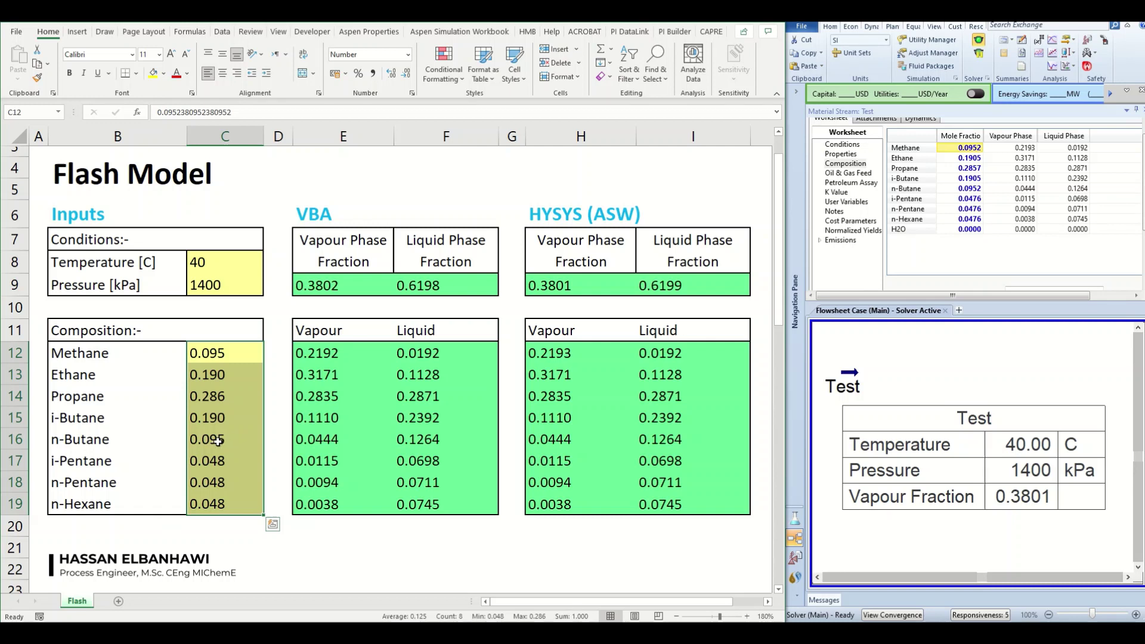
# - Enter 0.1 for both i-Pentane (C17) and n-Pentane (C18) mole fractions
pyautogui.click(217, 461)
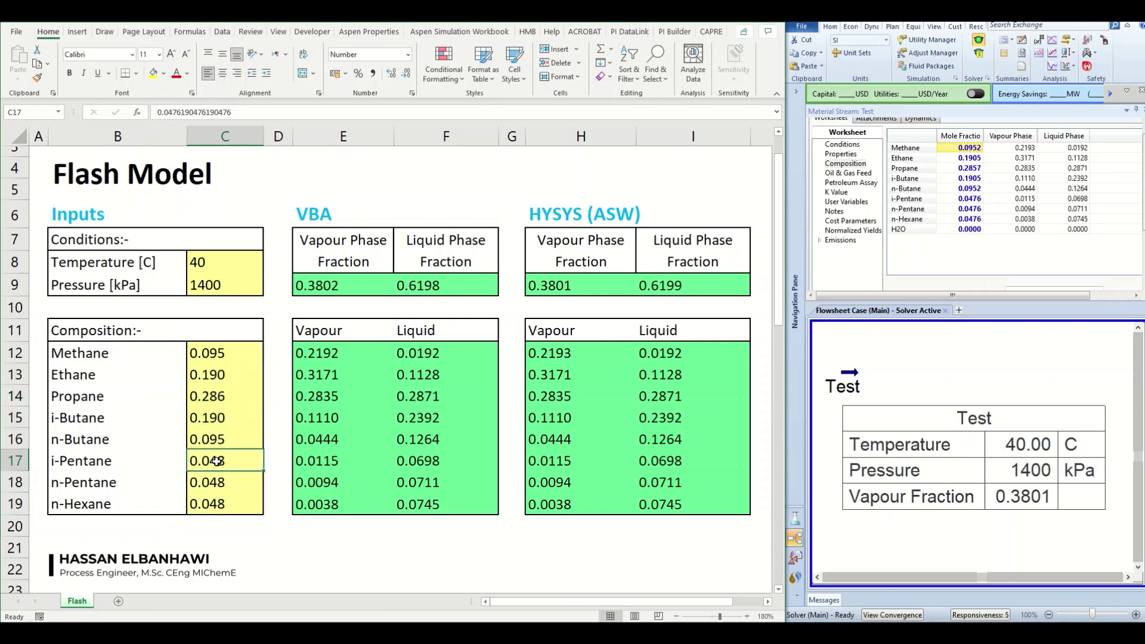
pyautogui.write('1')
pyautogui.press('BackSpace')
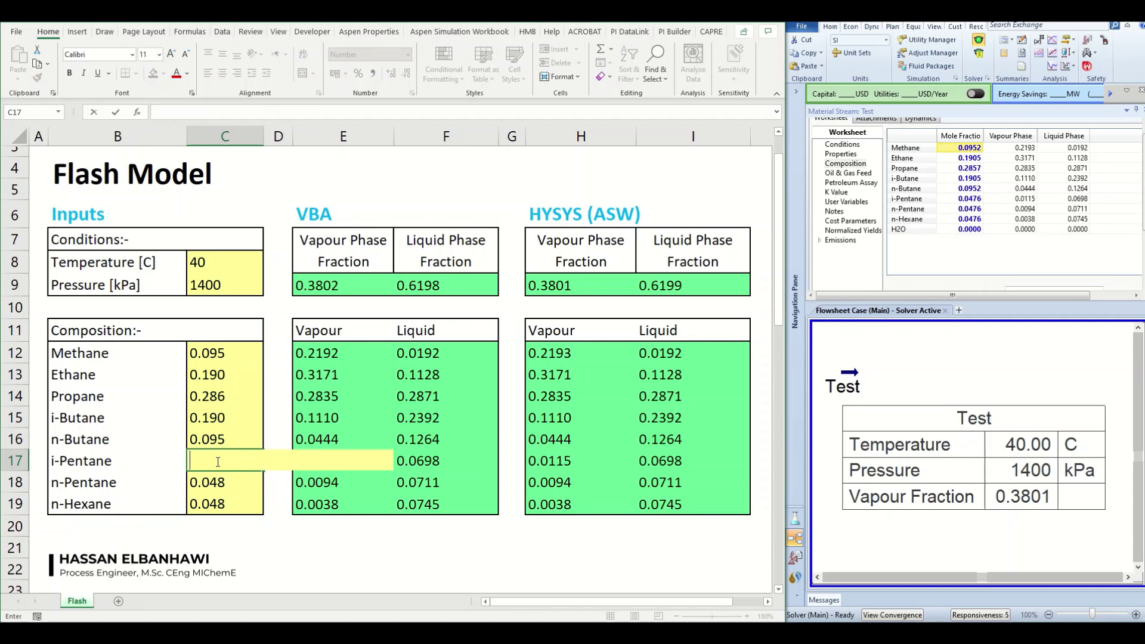
pyautogui.write('0.1')
pyautogui.press('Return')
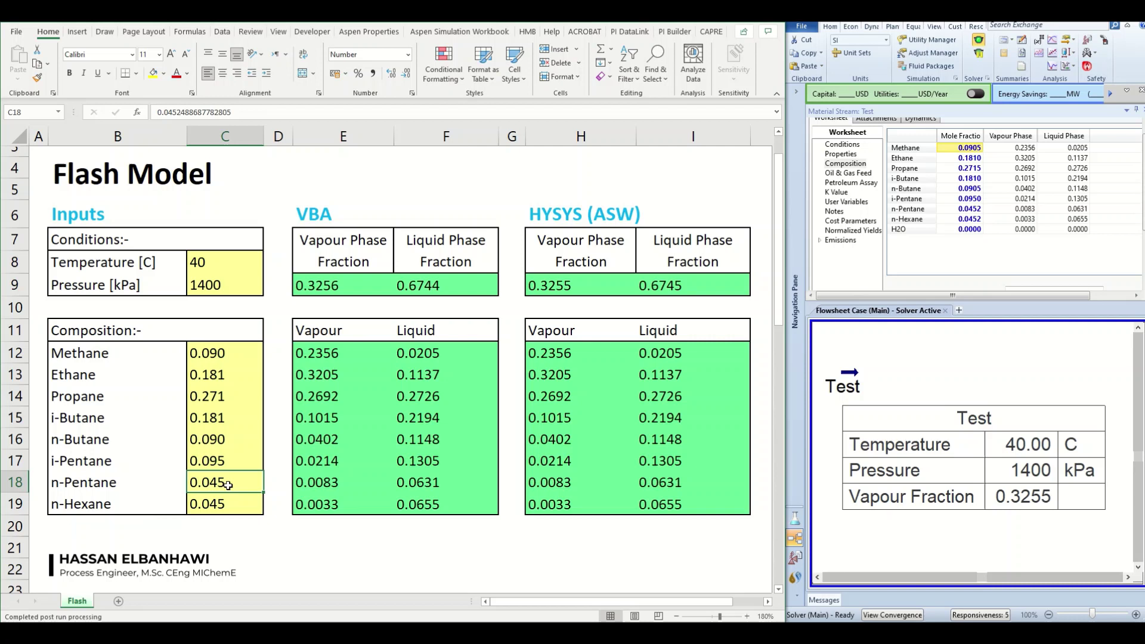
pyautogui.write('0.1')
pyautogui.press('Return')
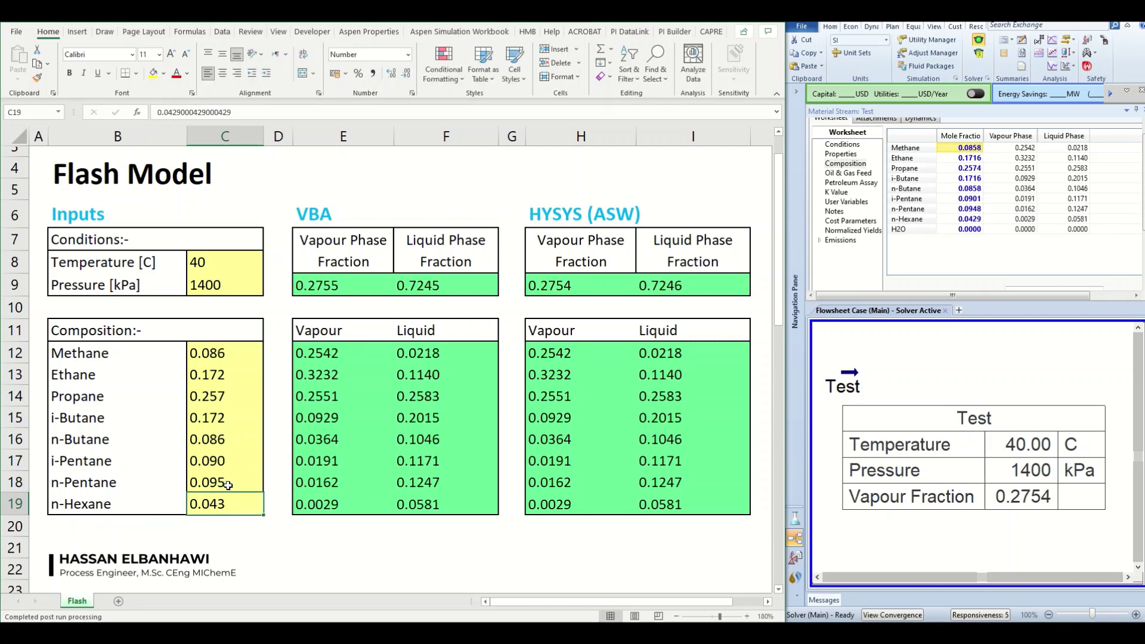